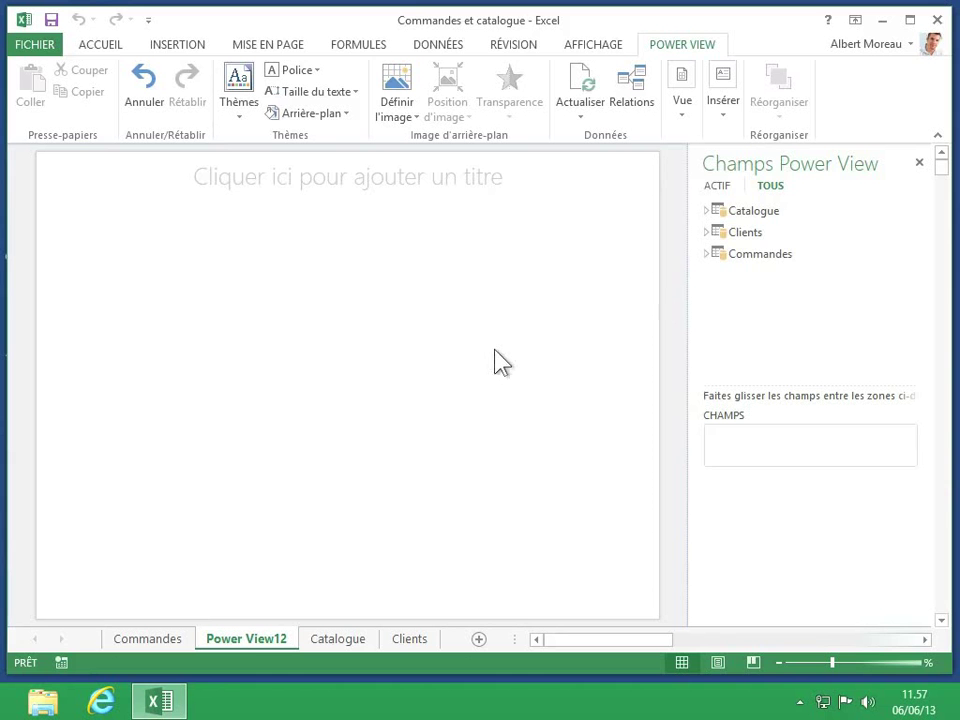
Create a Power View table with the Client and Département fields from the Clients table
{"action": "left_click", "coordinate": [707, 232]}
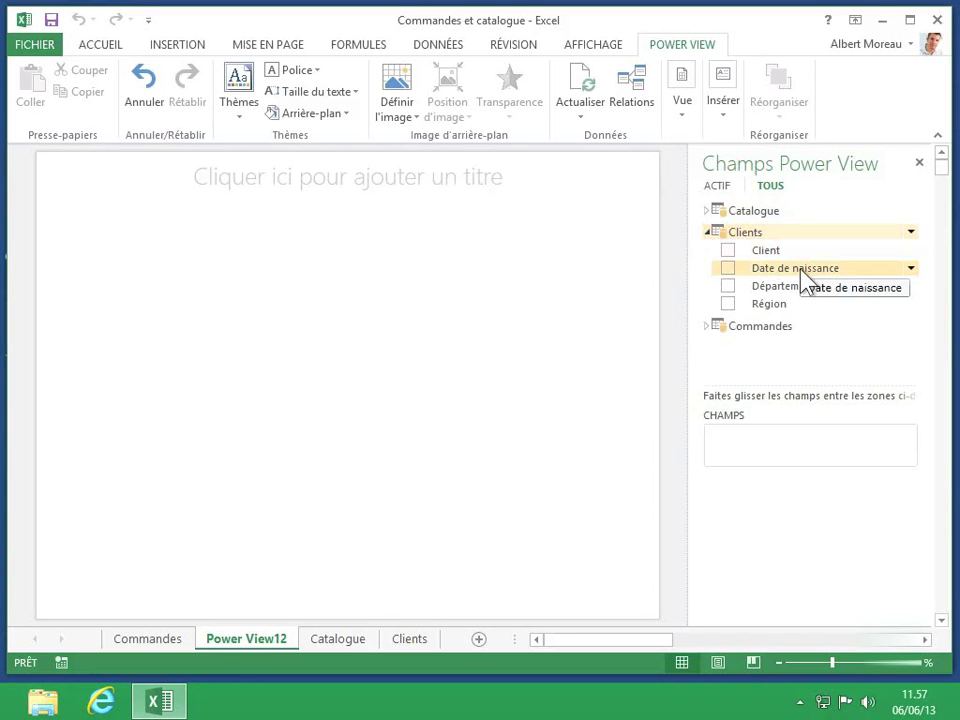
{"action": "left_click", "coordinate": [729, 251]}
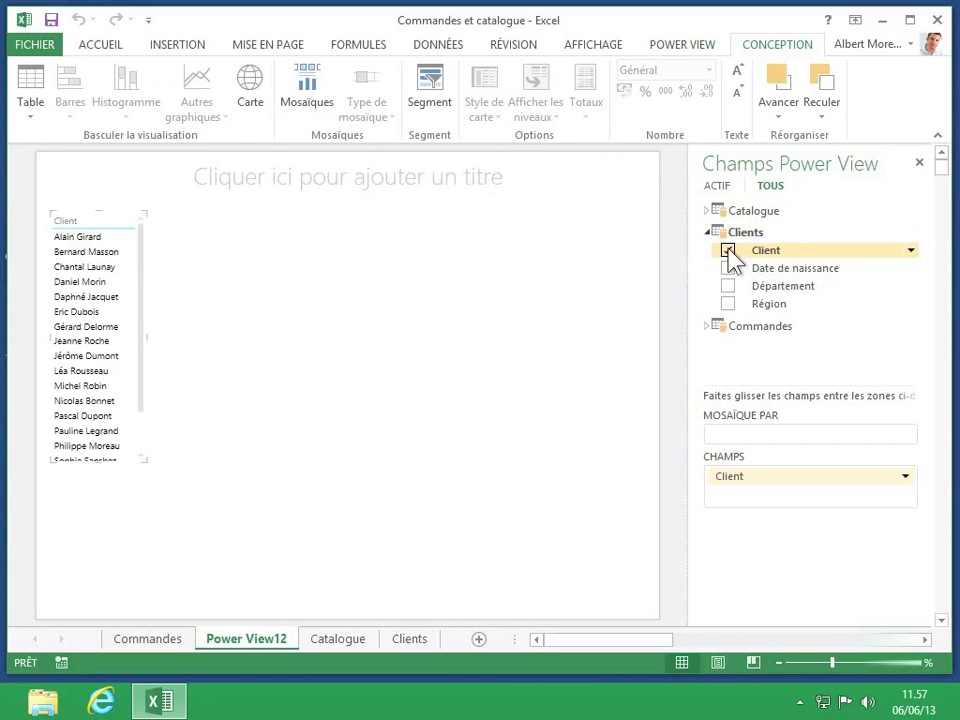
{"action": "left_click", "coordinate": [728, 287]}
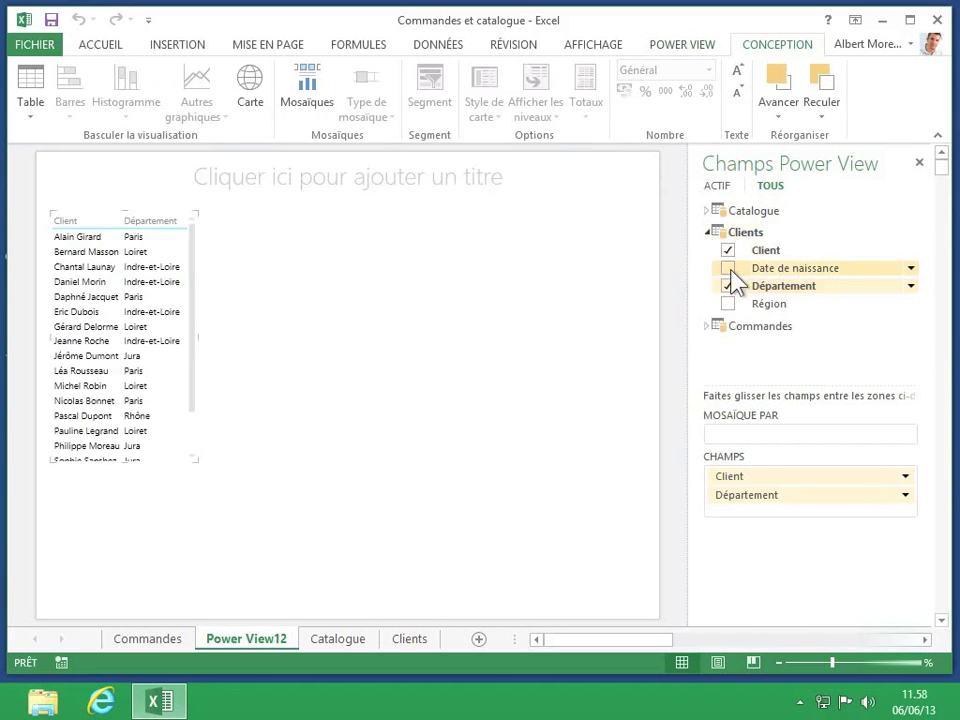
Create a separate table from the Catalogue's Produit field and add the Prix TTC field from Commandes to it
{"action": "left_click", "coordinate": [707, 212]}
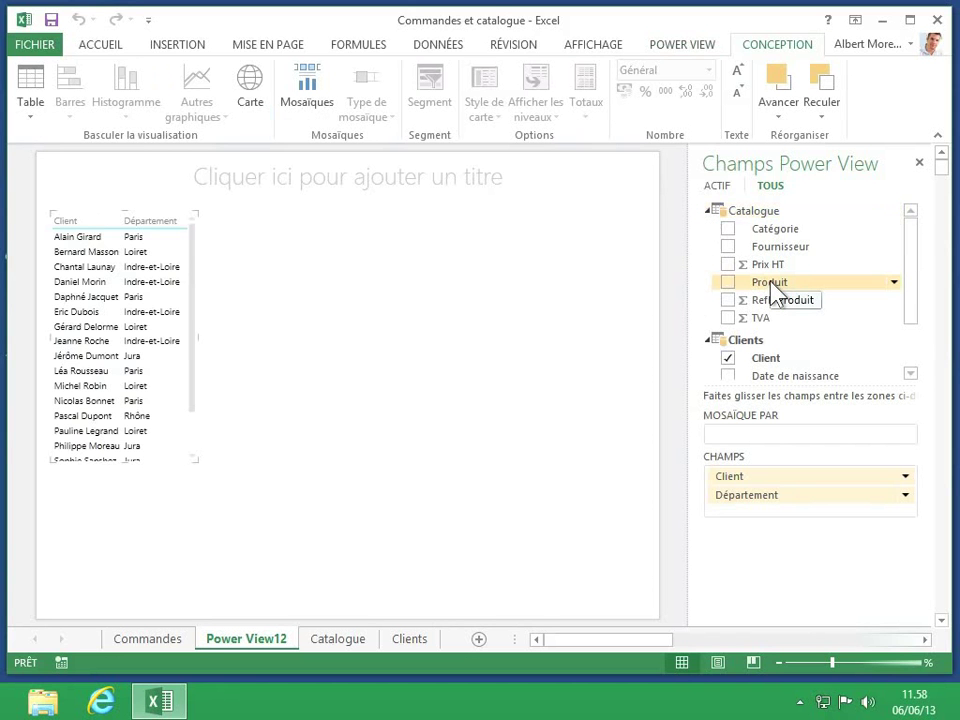
{"action": "left_click_drag", "start_coordinate": [775, 290], "coordinate": [276, 270]}
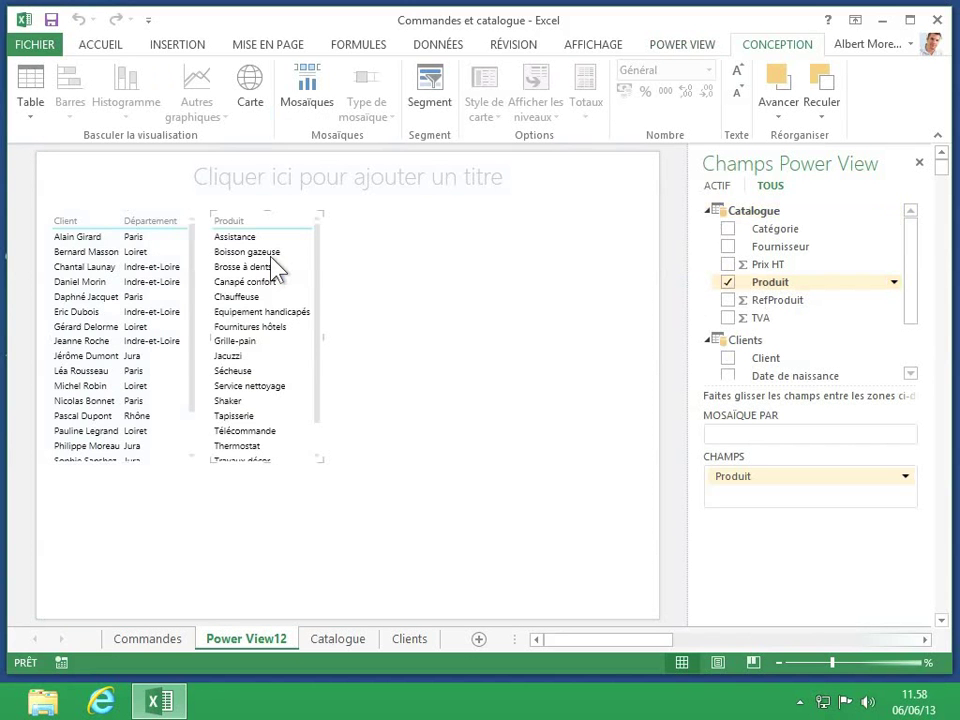
{"action": "left_click", "coordinate": [294, 329]}
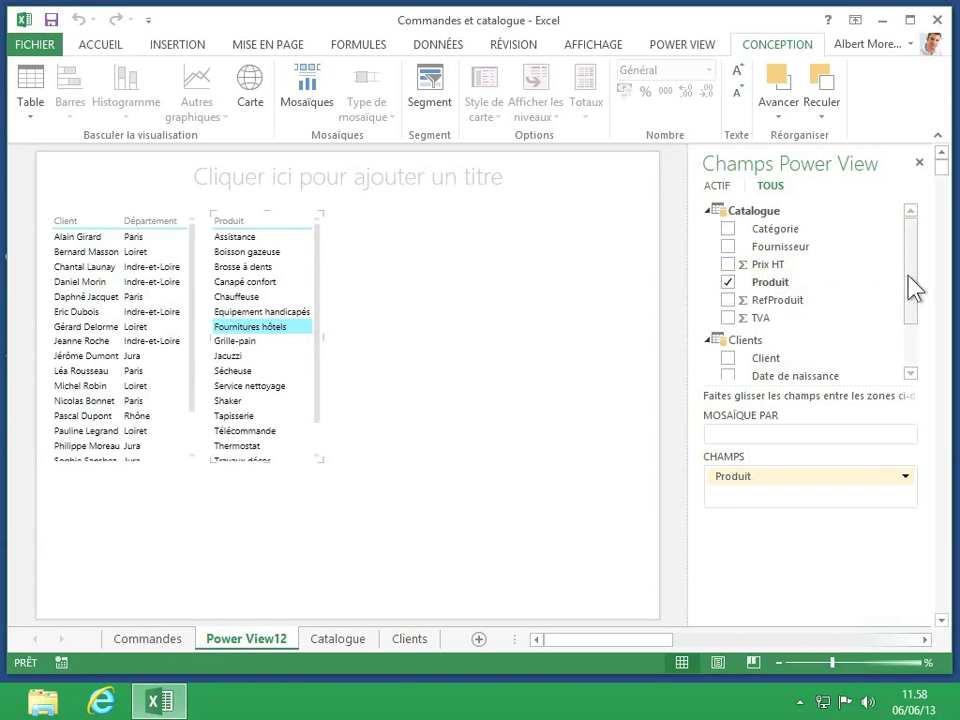
{"action": "left_click_drag", "start_coordinate": [913, 288], "coordinate": [915, 364]}
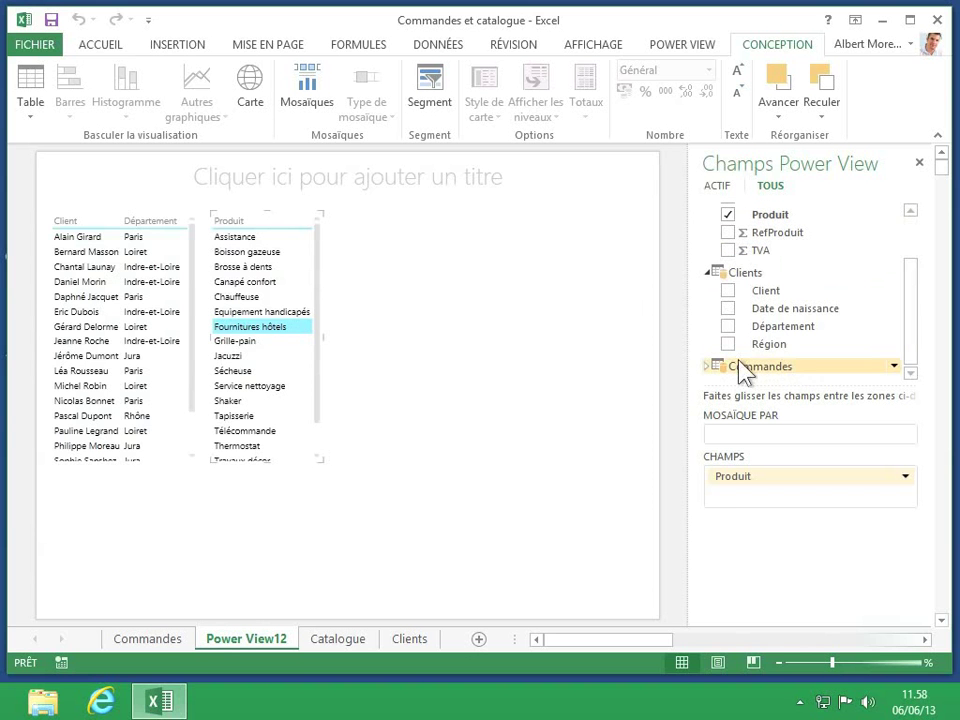
{"action": "left_click", "coordinate": [709, 368]}
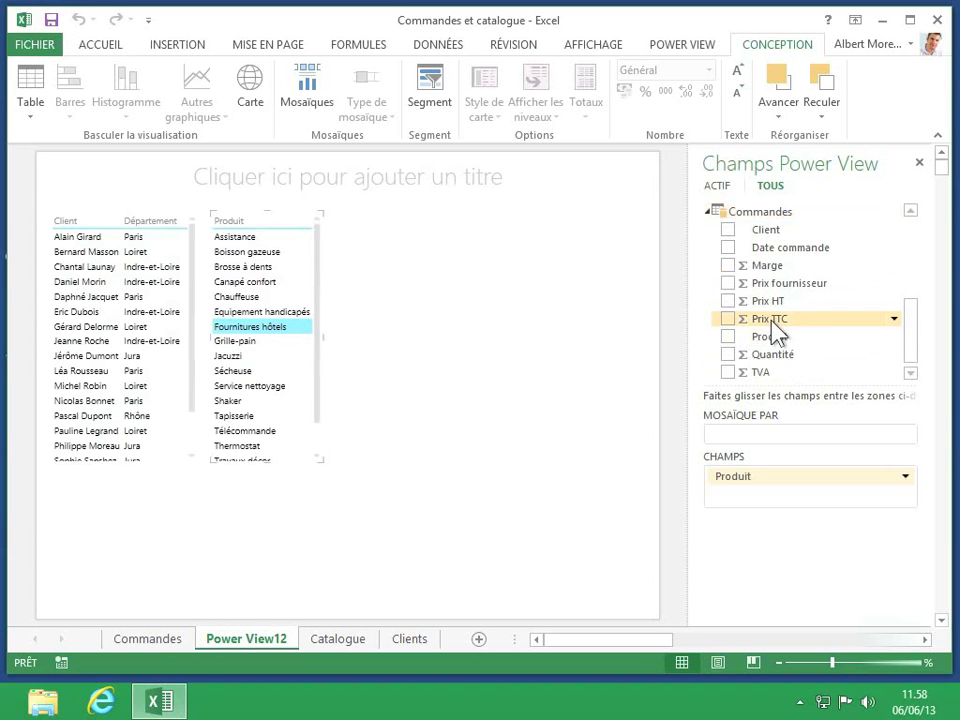
{"action": "left_click", "coordinate": [727, 319]}
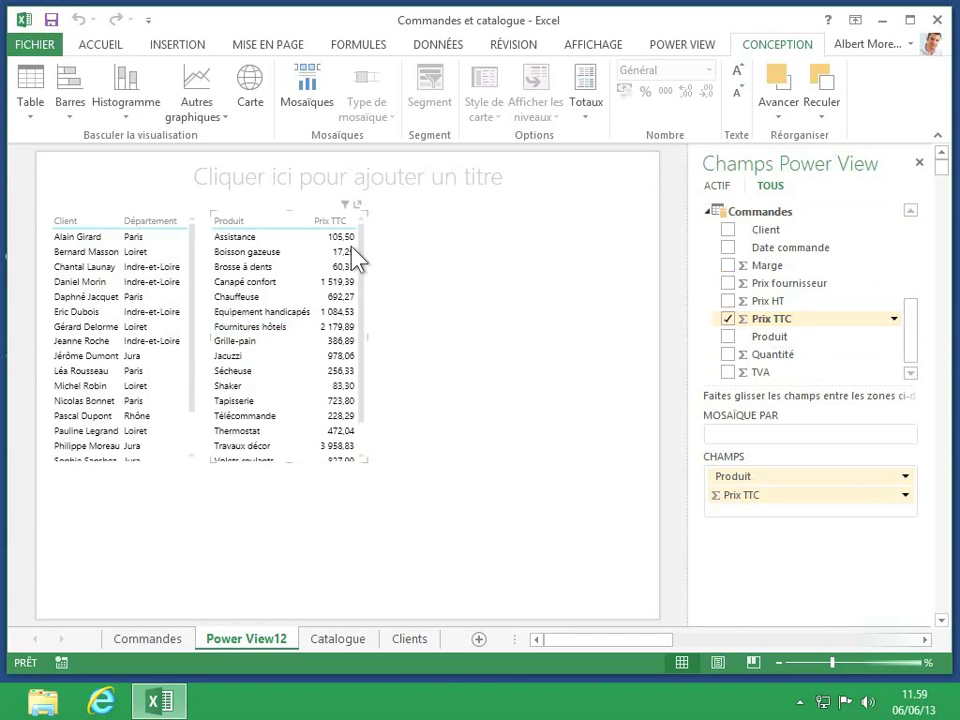
Enlarge the product price table until all its rows fit and move it to the right side of the report
{"action": "left_click", "coordinate": [288, 253]}
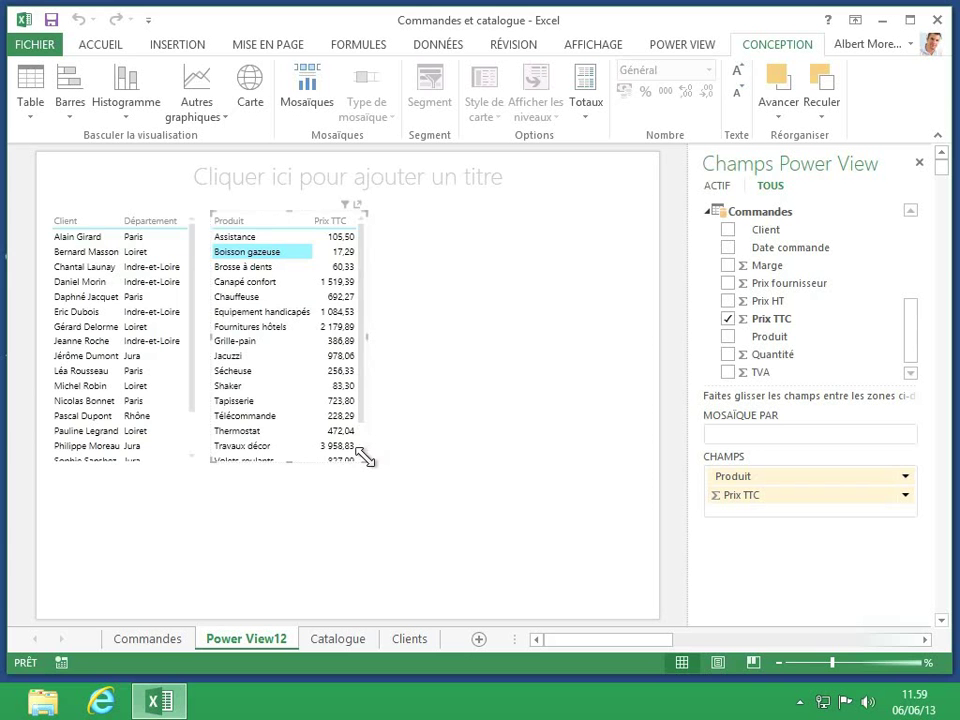
{"action": "left_click_drag", "start_coordinate": [365, 457], "coordinate": [385, 508]}
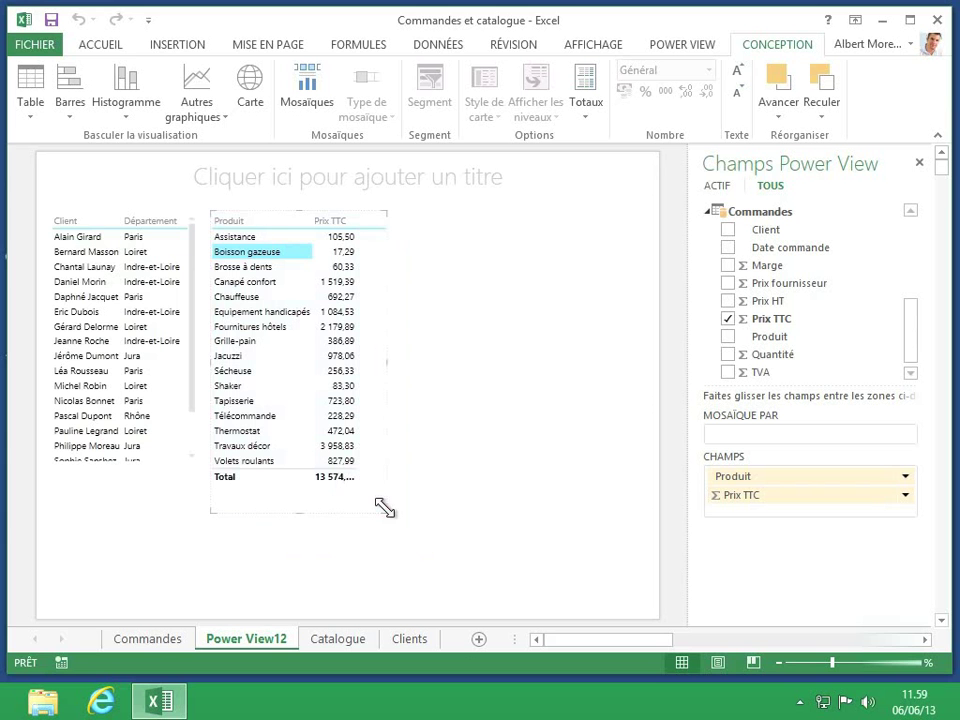
{"action": "left_click", "coordinate": [287, 300]}
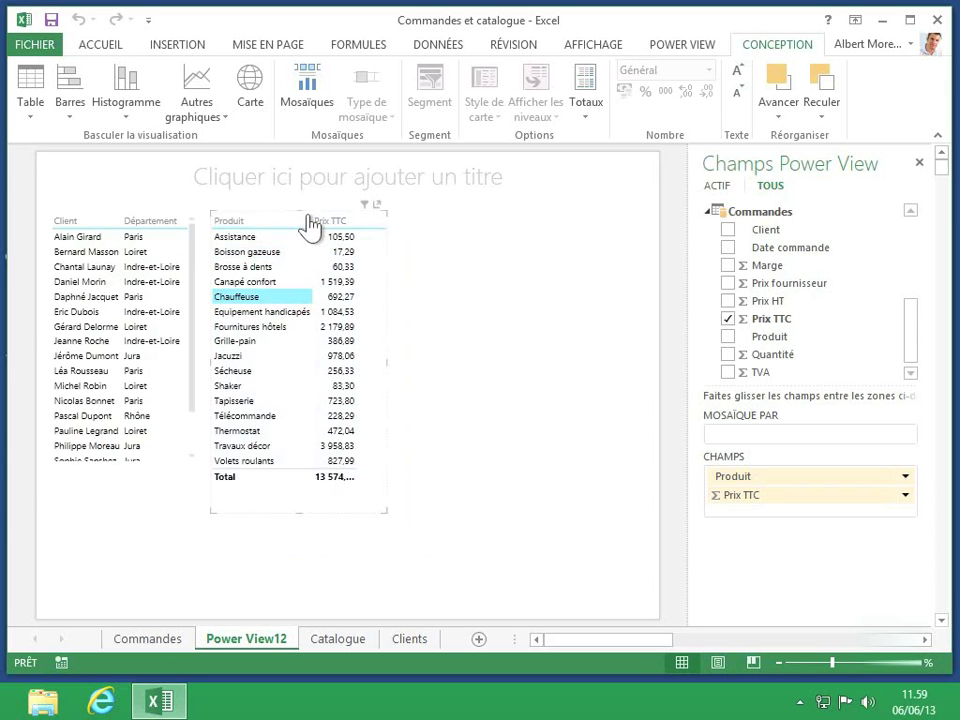
{"action": "left_click_drag", "start_coordinate": [311, 226], "coordinate": [527, 253]}
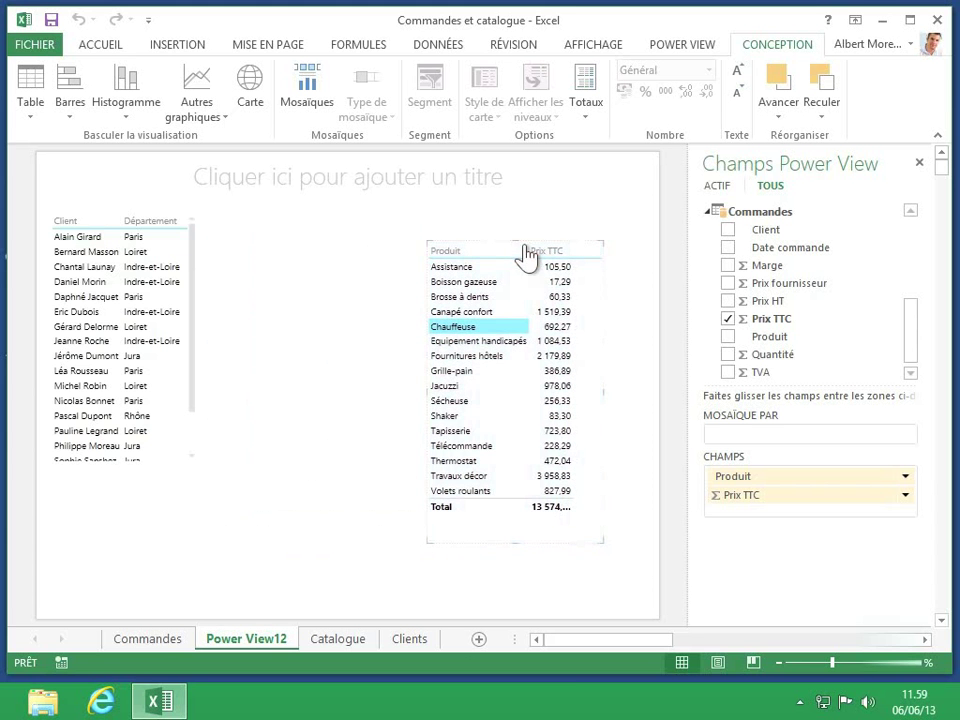
Enlarge the client table until all its rows fit and move it directly beside the product price table
{"action": "left_click", "coordinate": [155, 252]}
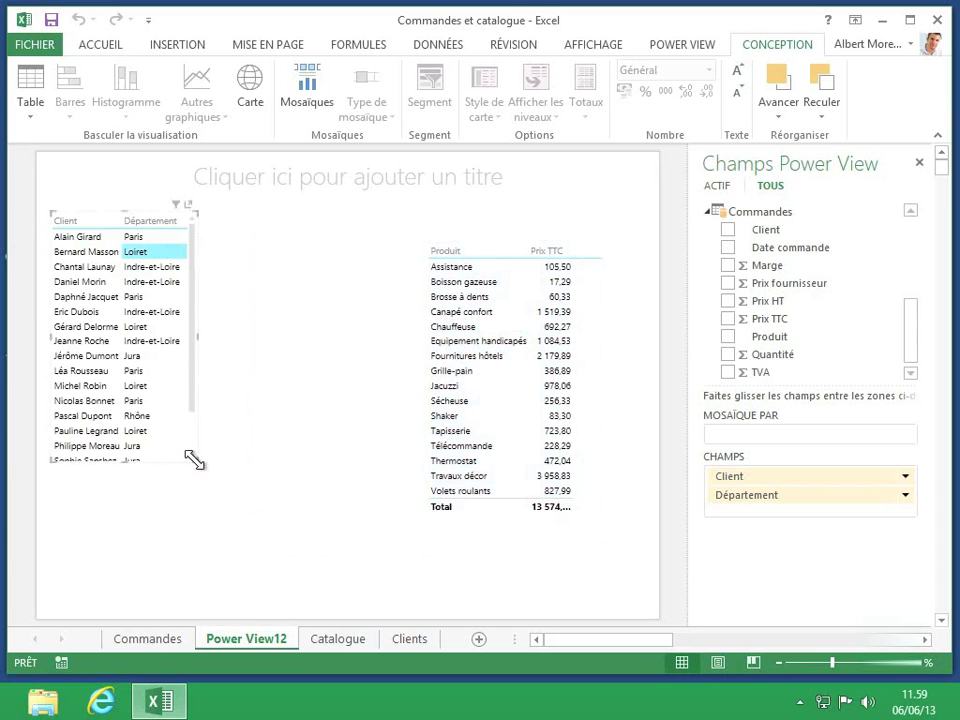
{"action": "left_click_drag", "start_coordinate": [193, 459], "coordinate": [226, 551]}
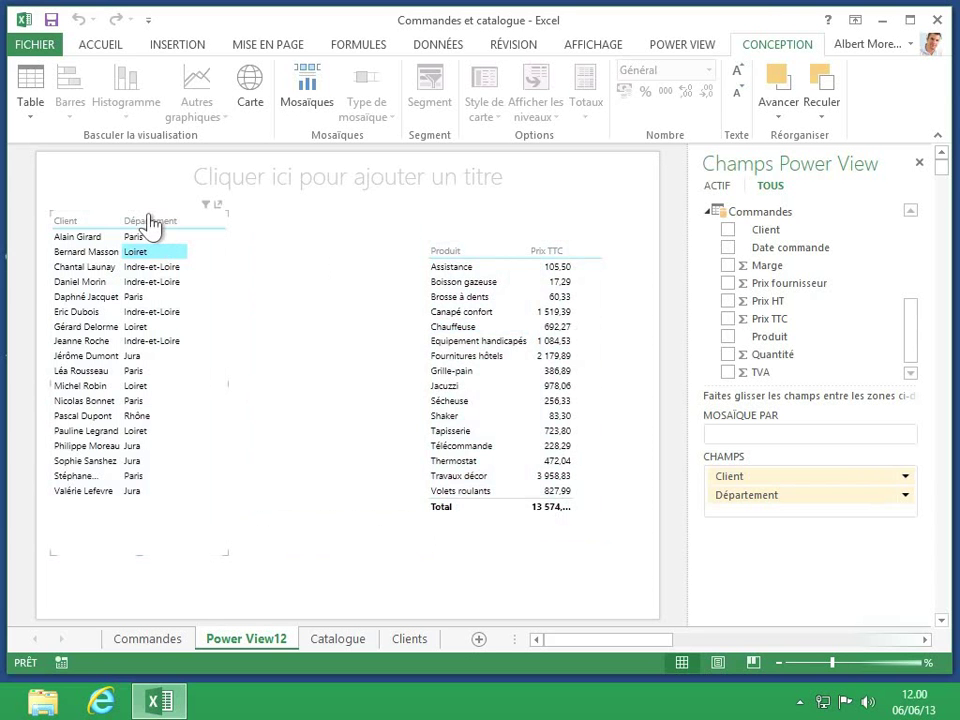
{"action": "left_click_drag", "start_coordinate": [152, 224], "coordinate": [330, 250]}
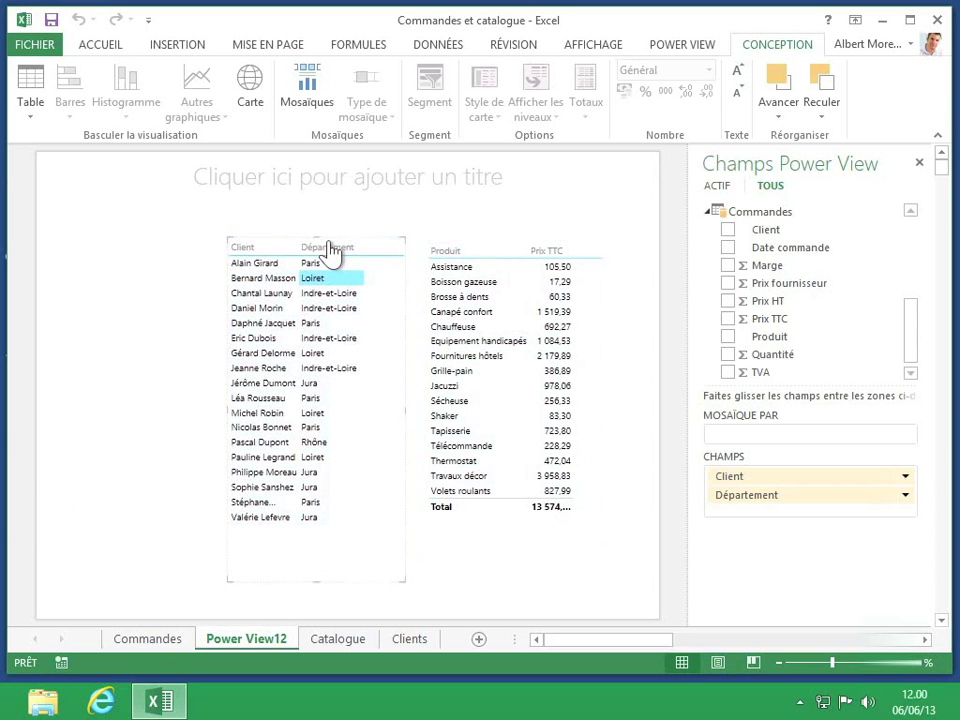
Check the Assistance row in the product table and the formulas behind its prices on the Commandes sheet
{"action": "left_click", "coordinate": [510, 269]}
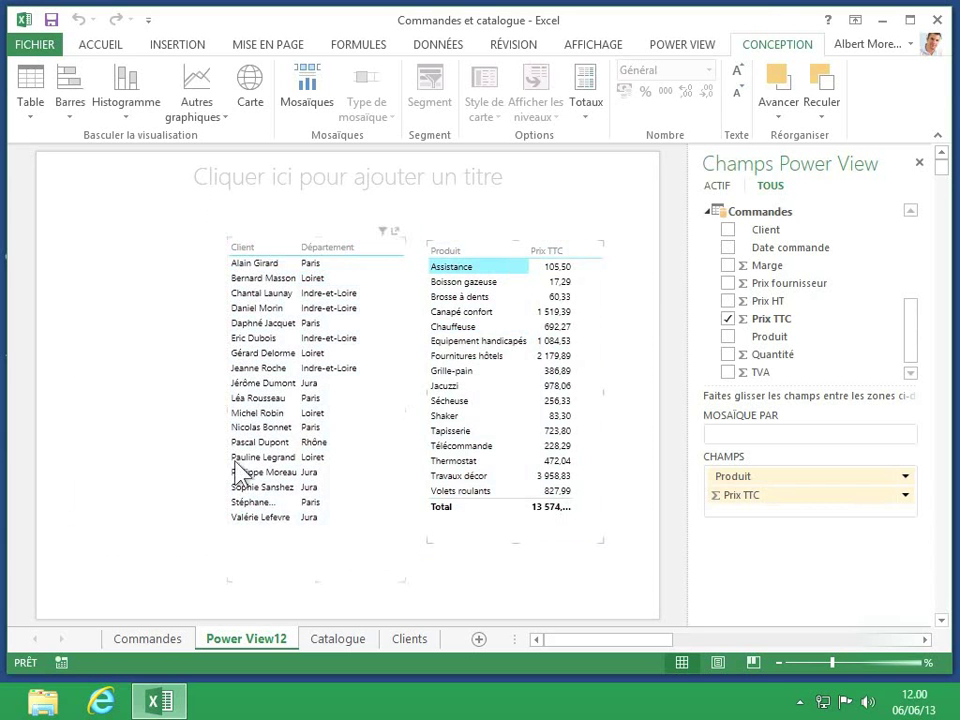
{"action": "left_click", "coordinate": [145, 640]}
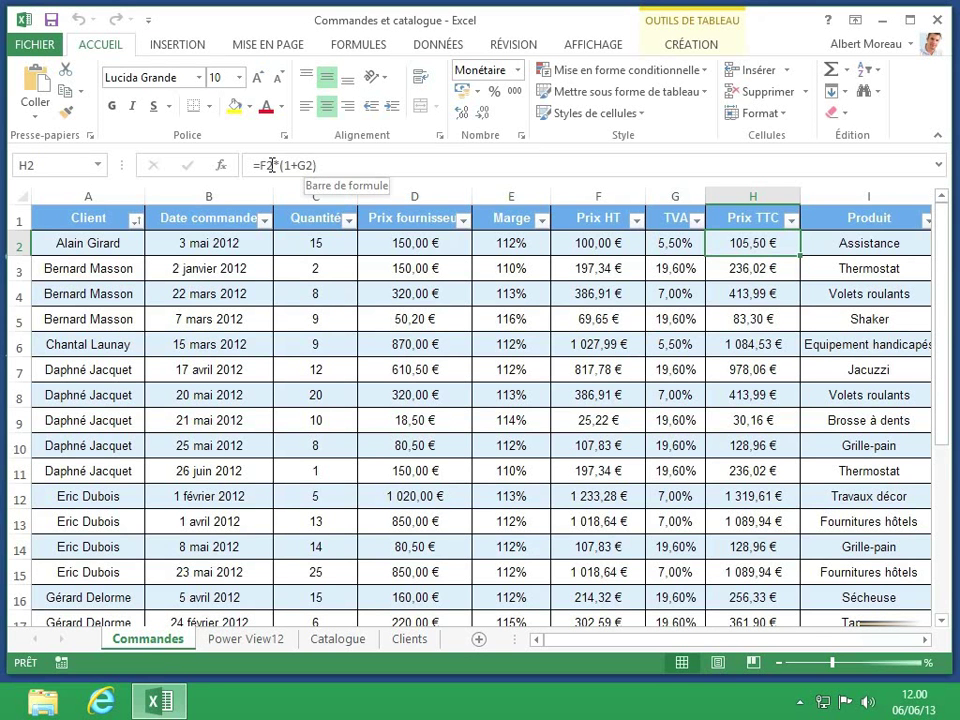
{"action": "left_click", "coordinate": [596, 244]}
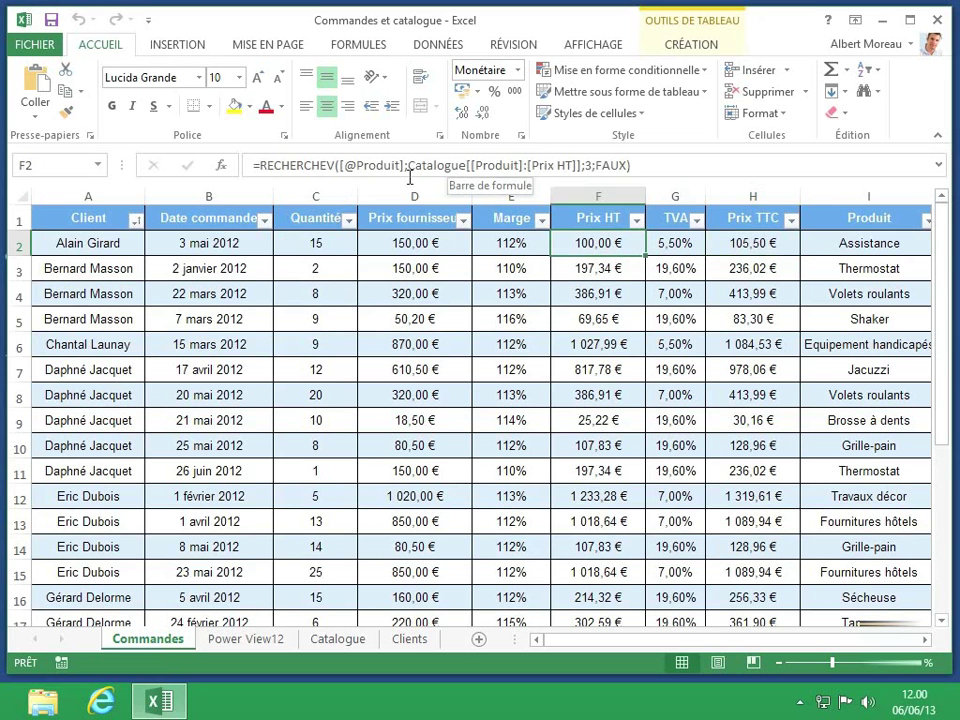
Set the Prix HT of the Assistance product to 200 on the Catalogue sheet
{"action": "left_click", "coordinate": [338, 639]}
{"action": "scroll", "coordinate": [364, 437], "scroll_direction": "up", "scroll_amount": 4}
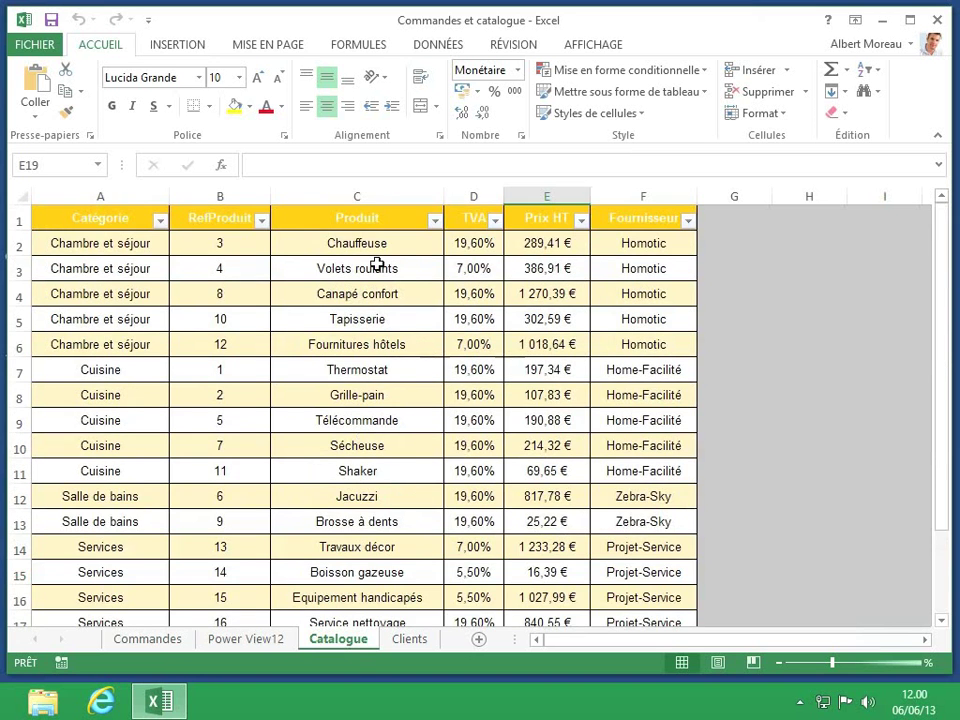
{"action": "scroll", "coordinate": [376, 264], "scroll_direction": "down", "scroll_amount": 3}
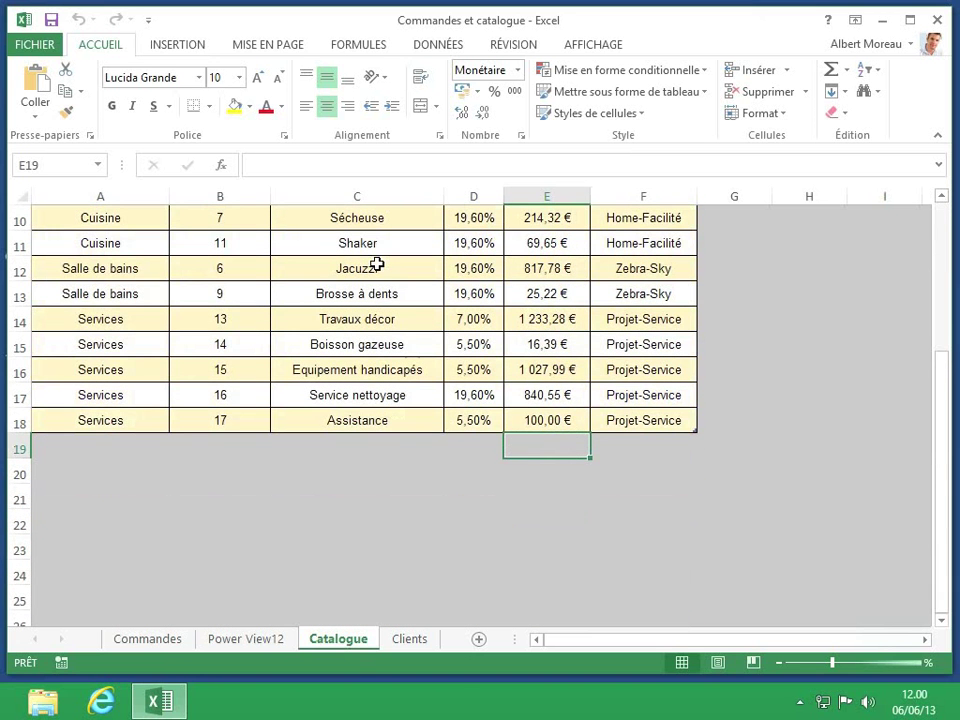
{"action": "left_click", "coordinate": [380, 420]}
{"action": "left_click", "coordinate": [538, 420]}
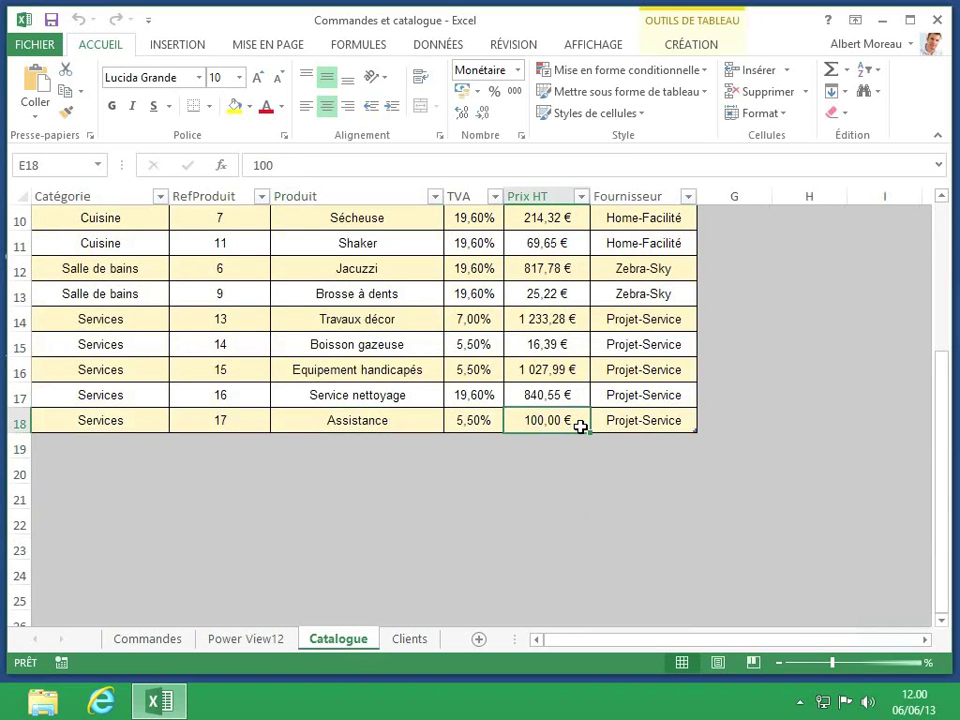
{"action": "type", "text": "200"}
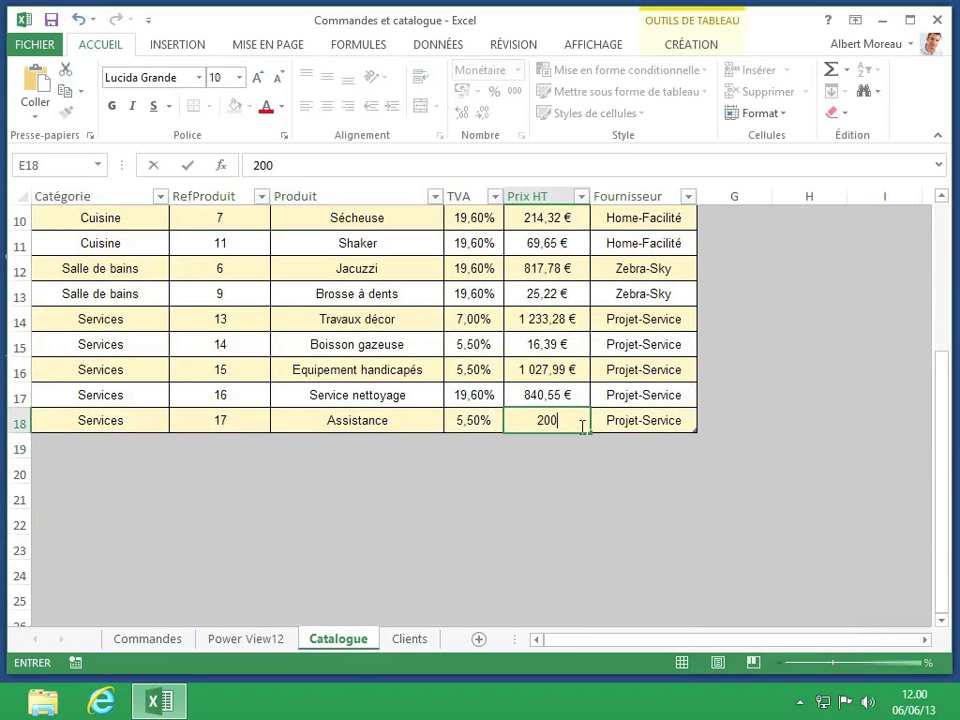
{"action": "key", "text": "Return"}
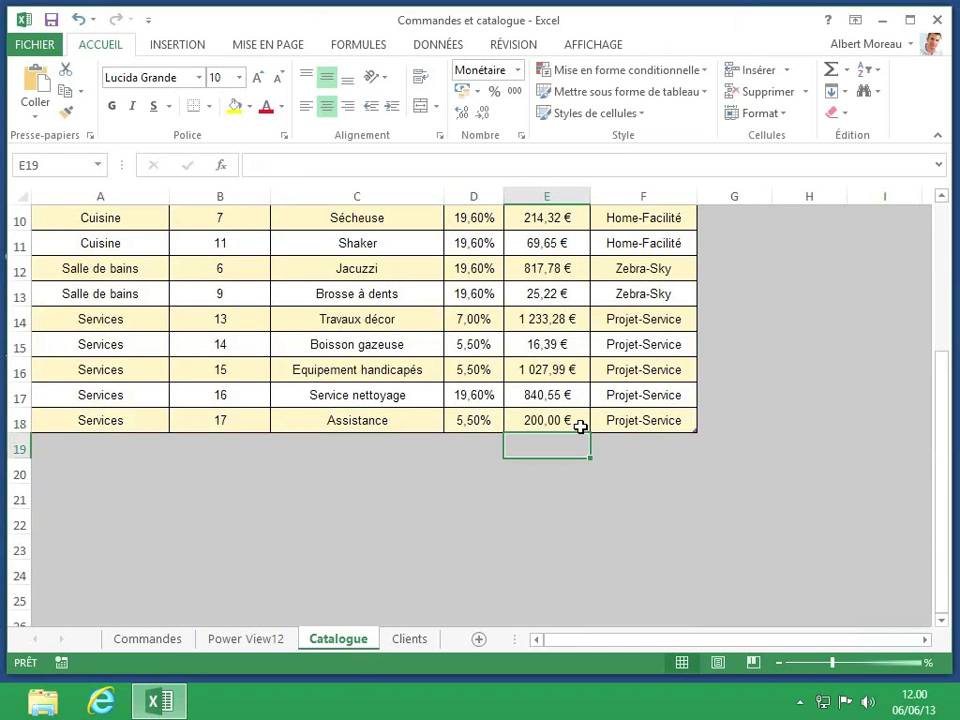
Check the Assistance prices on the Commandes sheet and refresh the data of the Power View12 report
{"action": "left_click", "coordinate": [145, 642]}
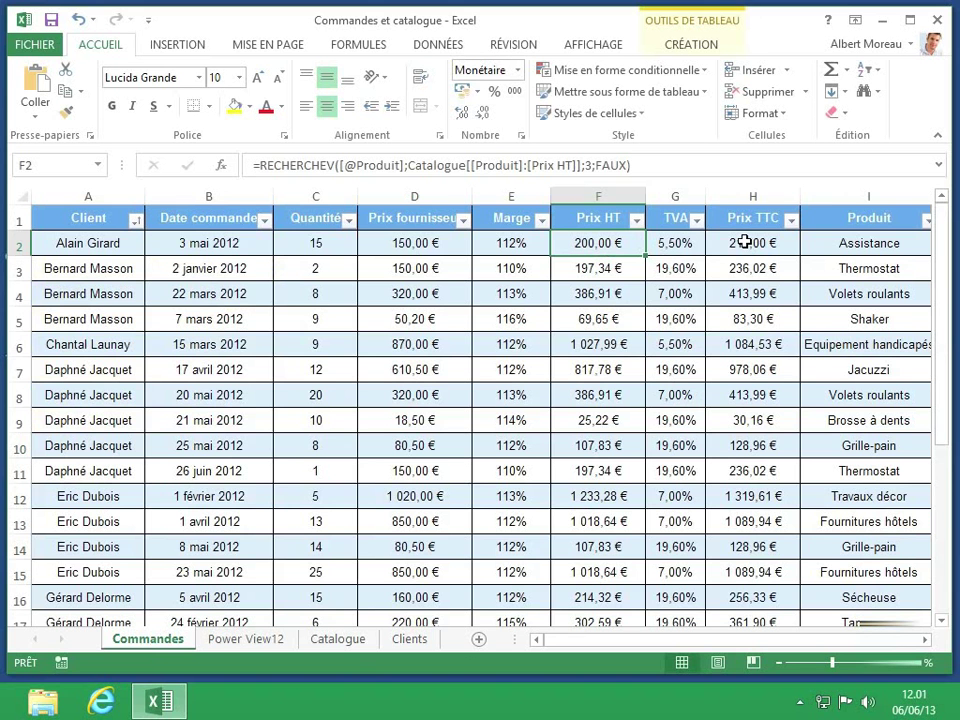
{"action": "left_click", "coordinate": [260, 641]}
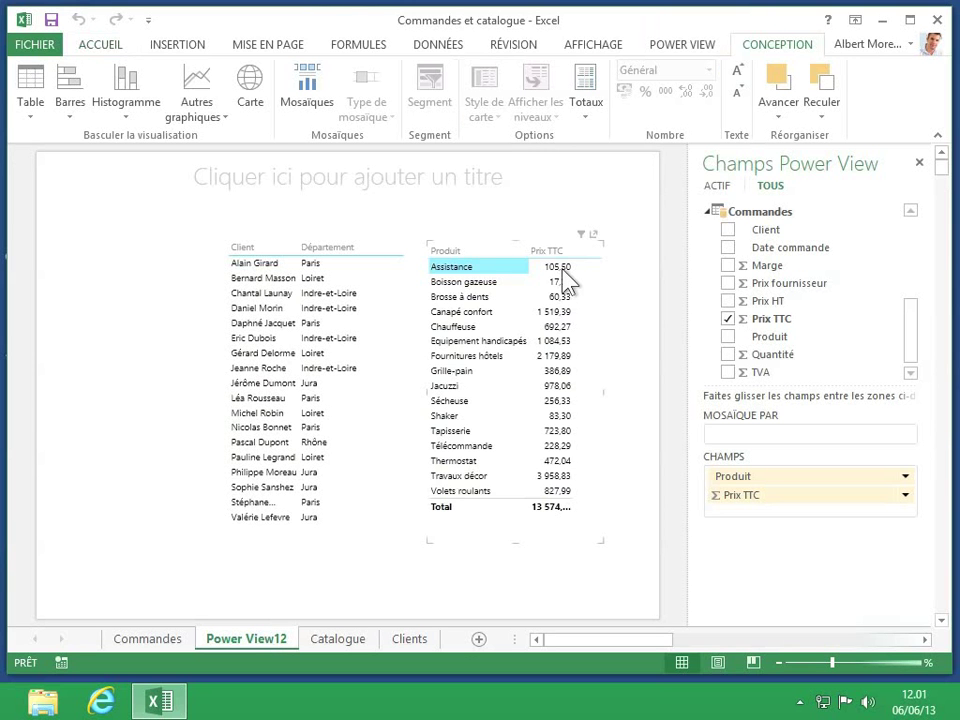
{"action": "left_click", "coordinate": [500, 296]}
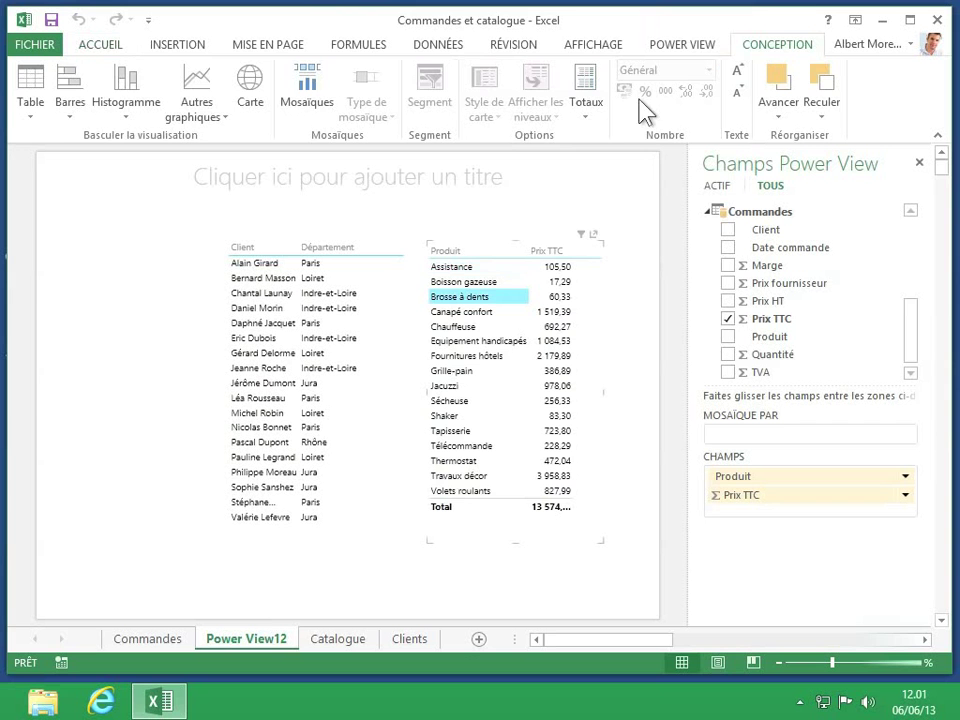
{"action": "left_click", "coordinate": [677, 50]}
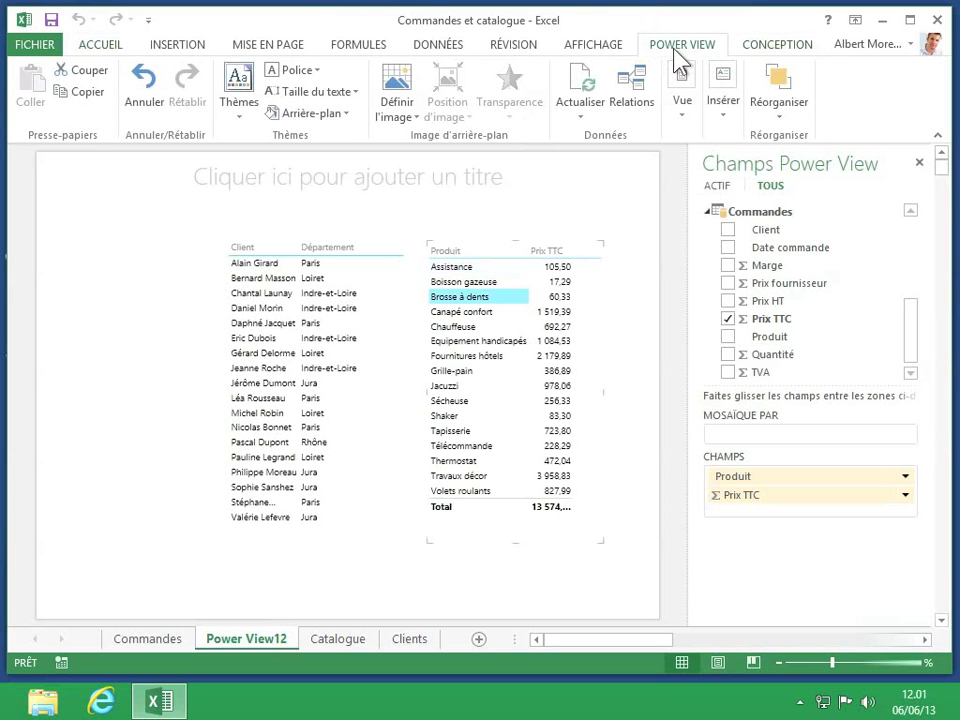
{"action": "left_click", "coordinate": [584, 92]}
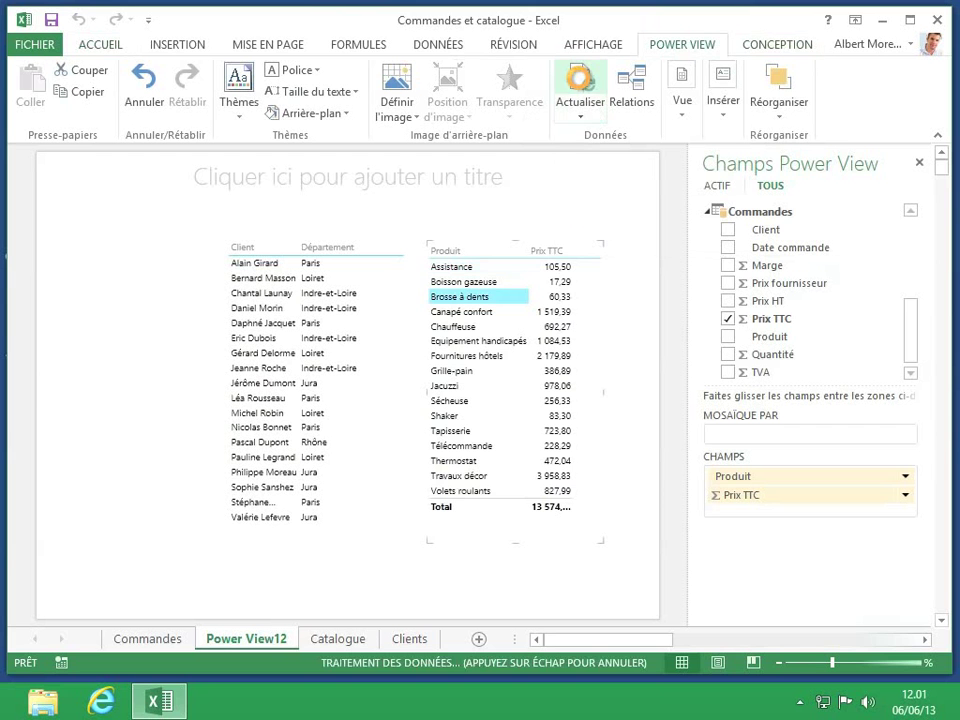